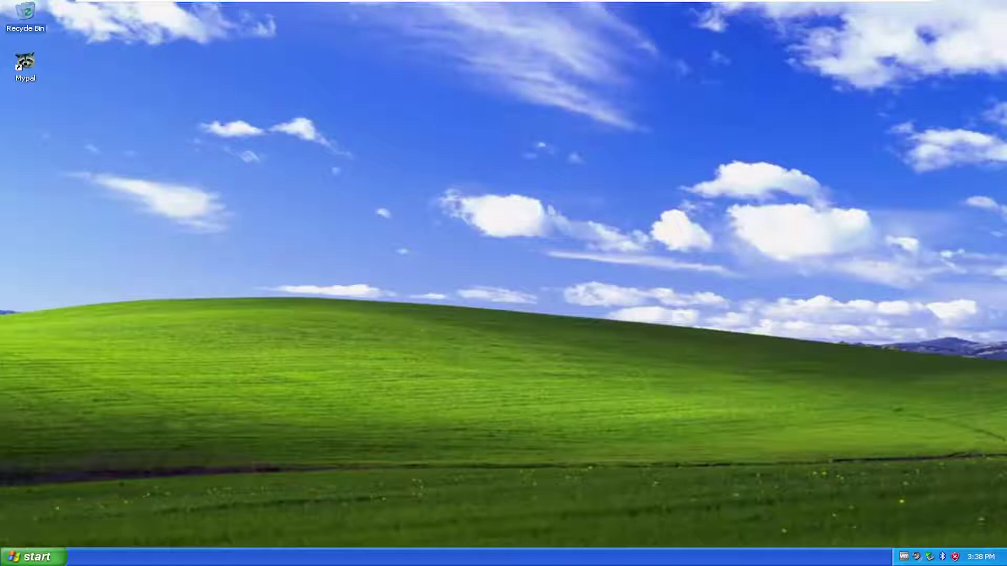
# From the Start menu, open Control Panel, toggle Classic view, then open Date, Time, Language, and Regional Options
pyautogui.click(24, 557)
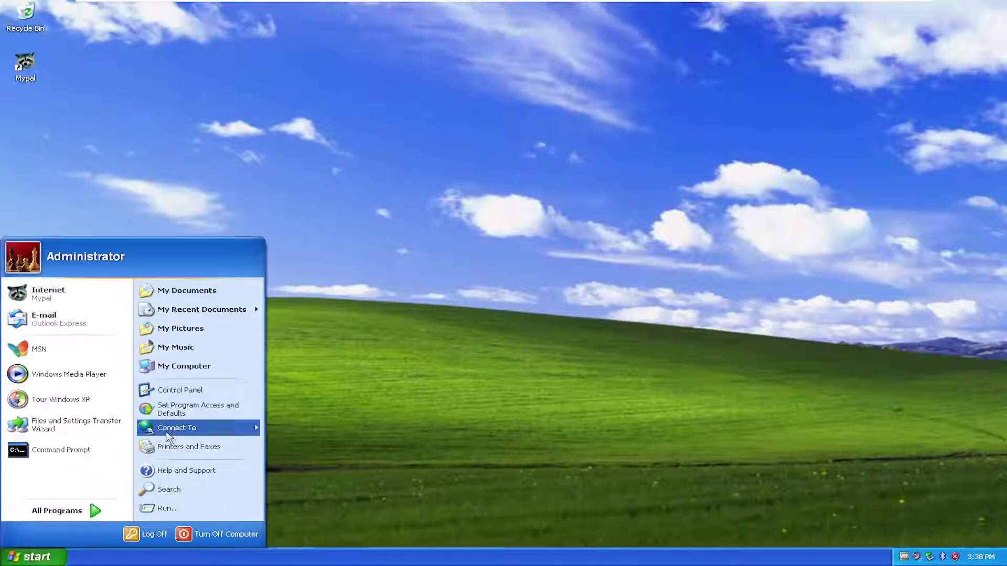
pyautogui.click(165, 391)
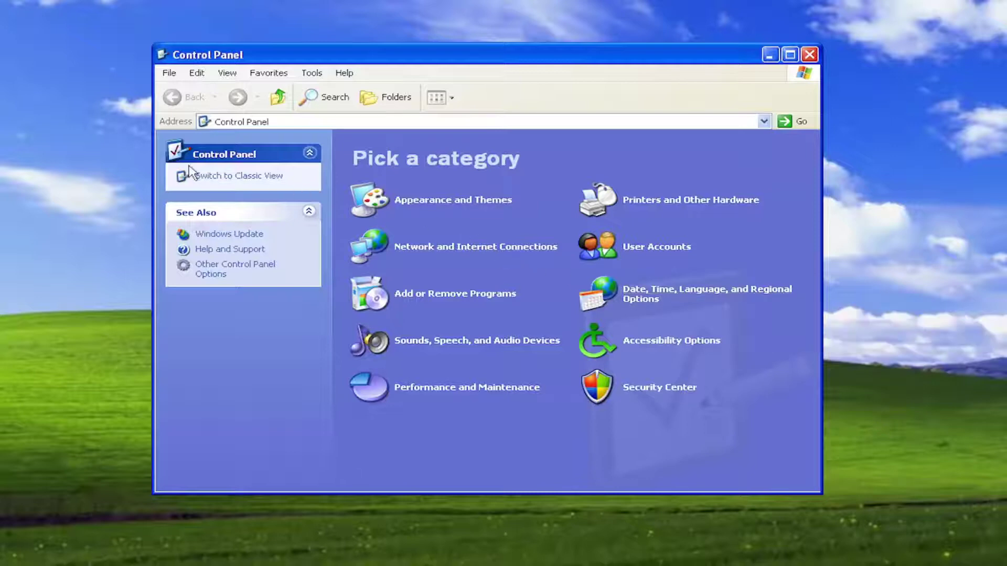
pyautogui.click(238, 176)
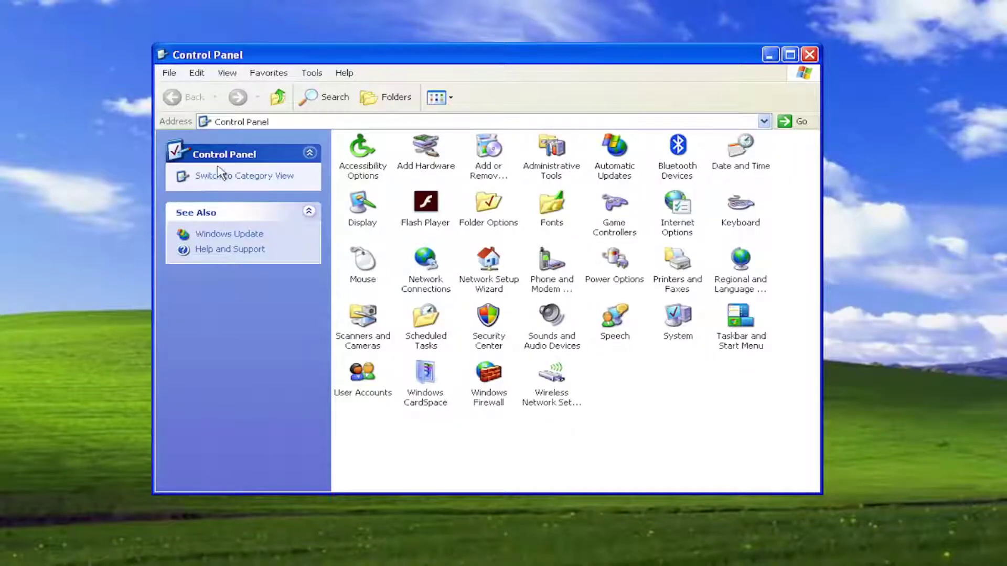
pyautogui.click(237, 177)
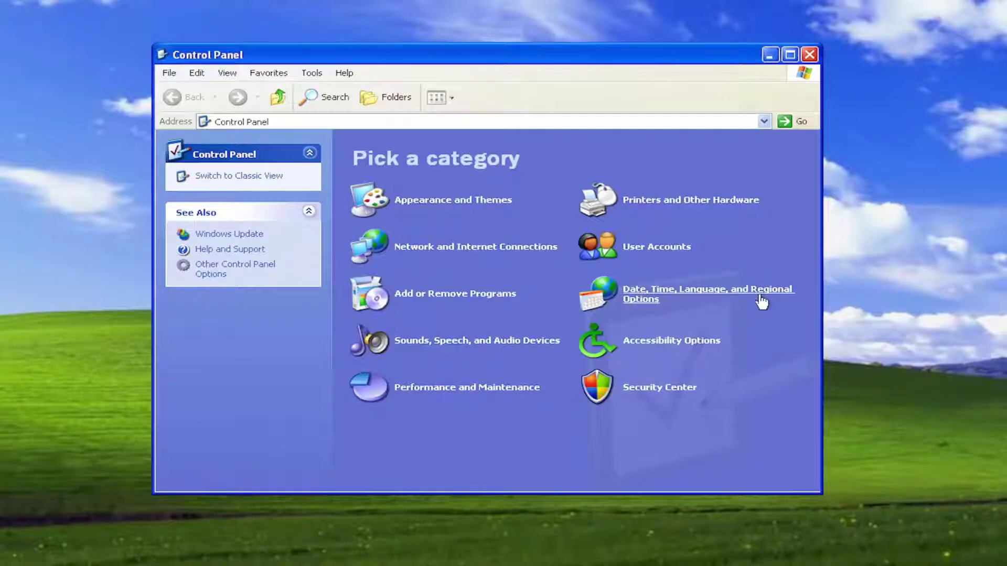
pyautogui.click(740, 298)
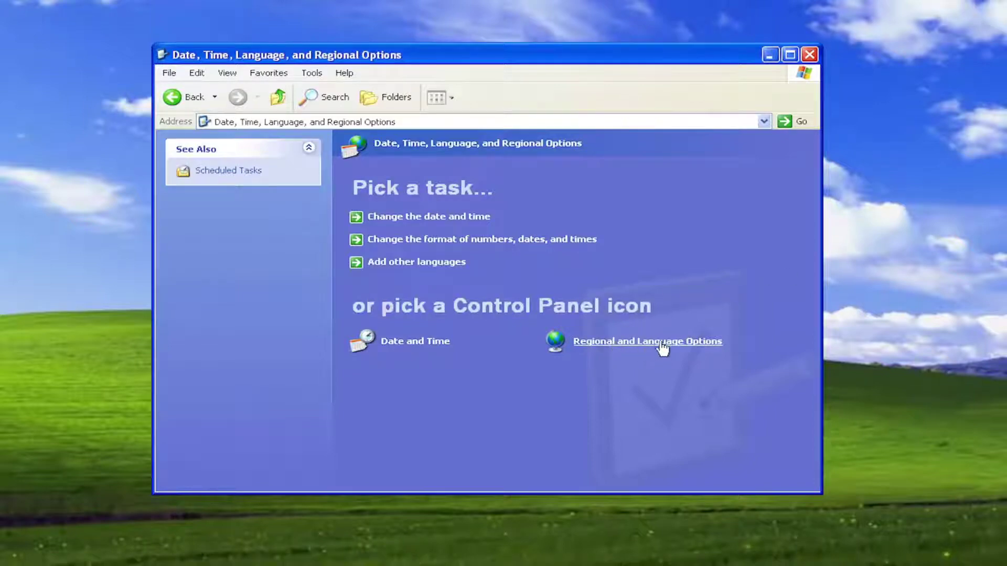
# Open the Languages tab Details in Regional and Language Options, showing English (United States) with US keyboard
pyautogui.click(670, 343)
pyautogui.moveTo(153, 76); pyautogui.dragTo(571, 117)
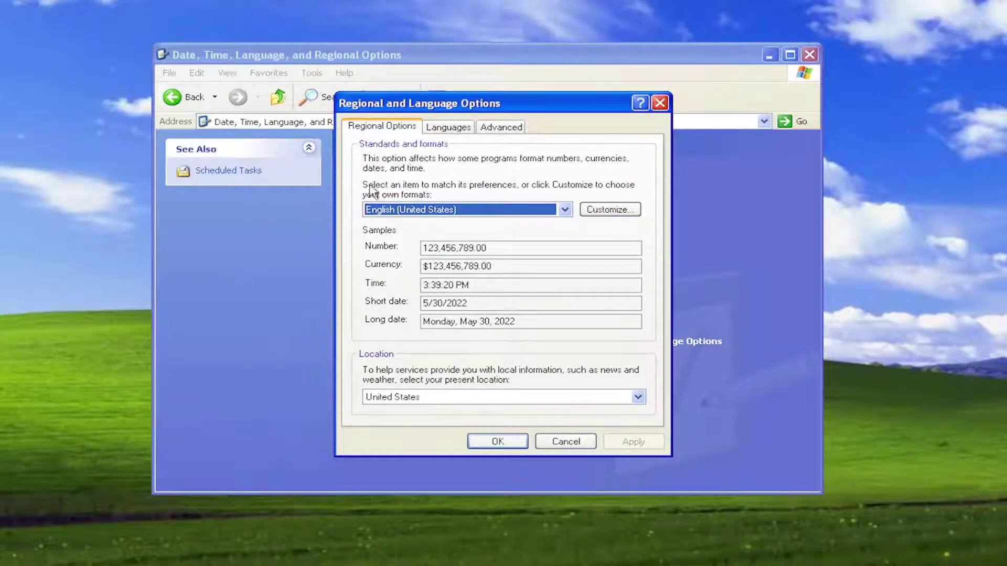
pyautogui.click(454, 133)
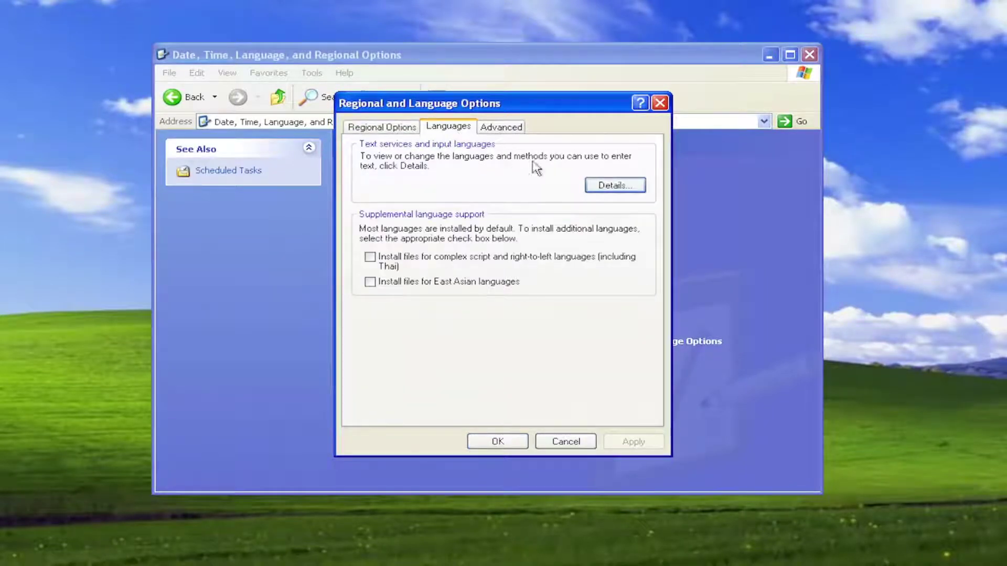
pyautogui.click(613, 186)
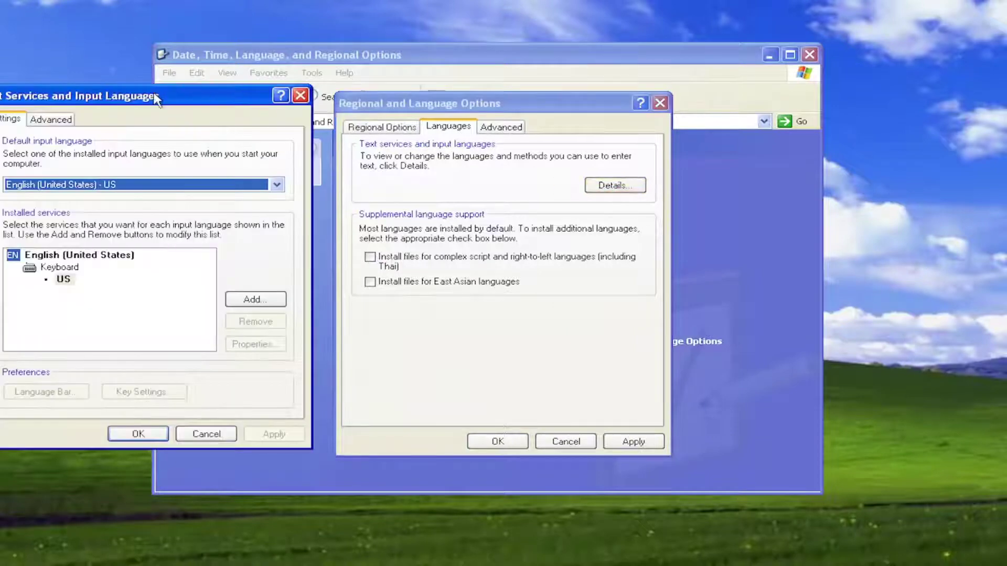
pyautogui.moveTo(156, 98)
pyautogui.mouseDown()
pyautogui.moveTo(558, 113)
pyautogui.moveTo(528, 108)
pyautogui.mouseUp()
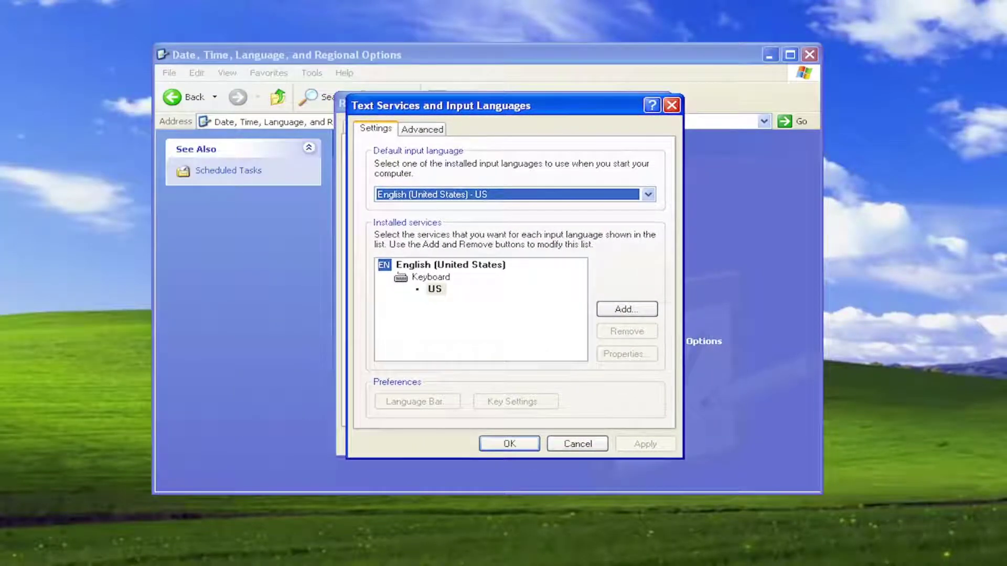
# Add English (Zimbabwe) with the US keyboard layout as an input language
pyautogui.click(609, 311)
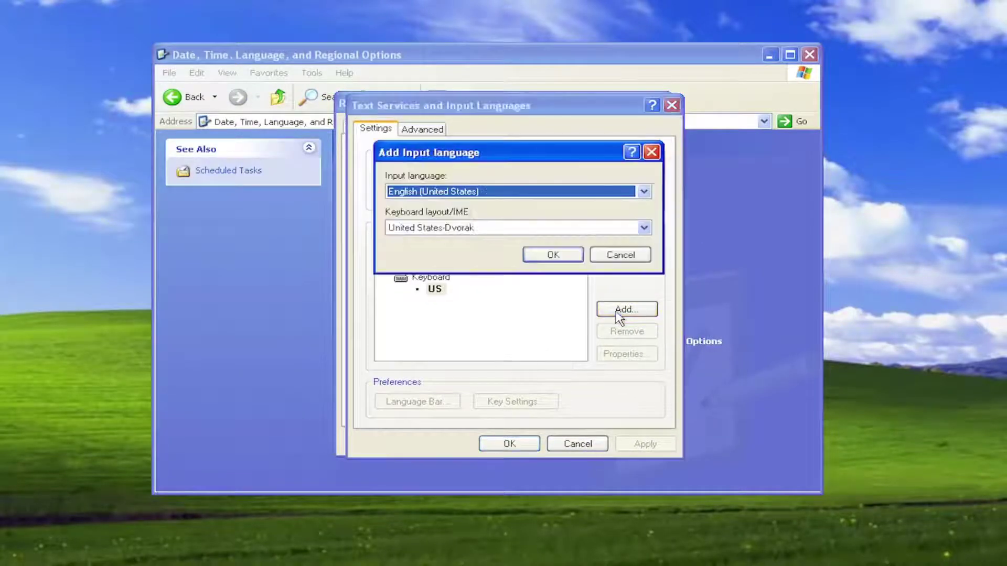
pyautogui.click(443, 197)
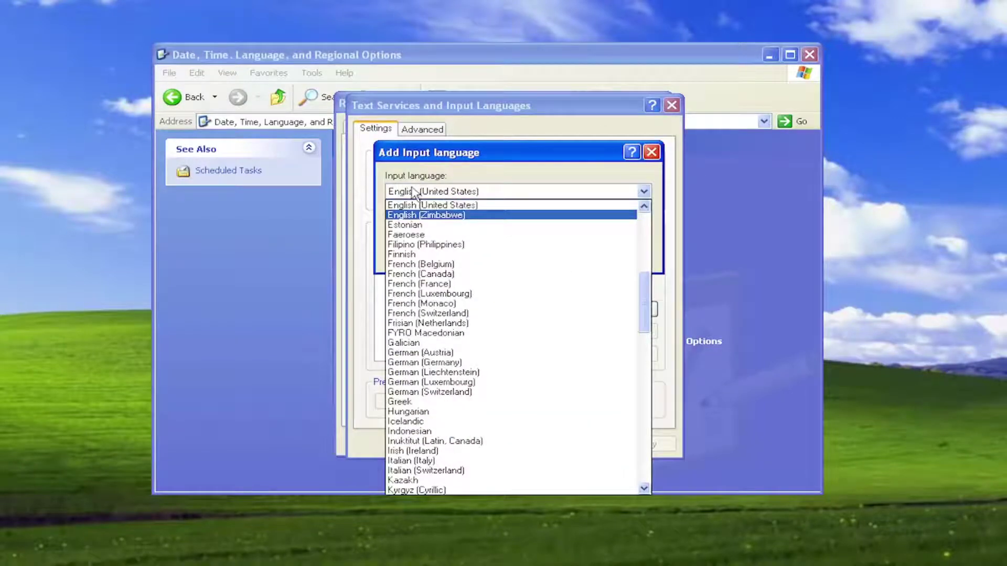
pyautogui.click(451, 221)
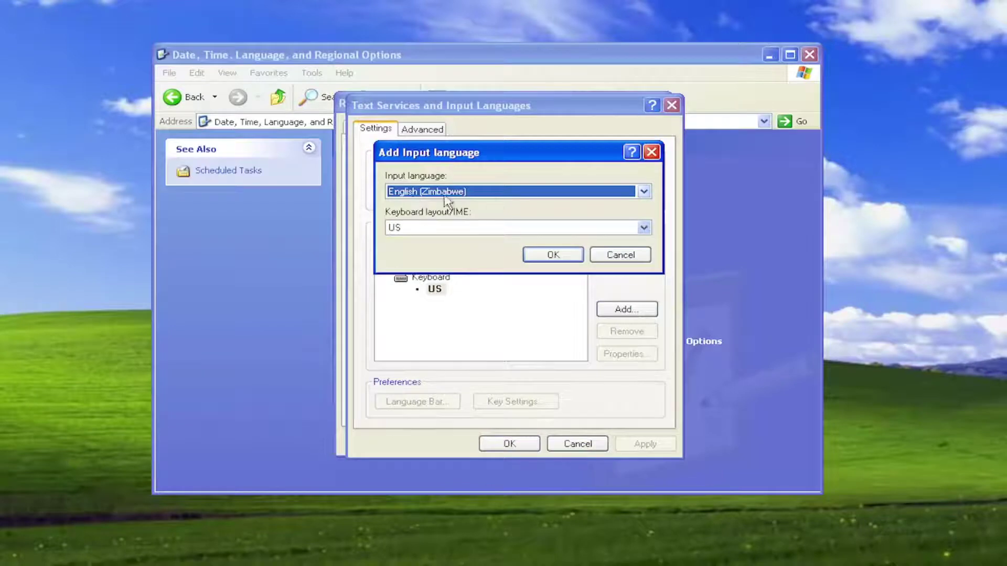
pyautogui.click(446, 230)
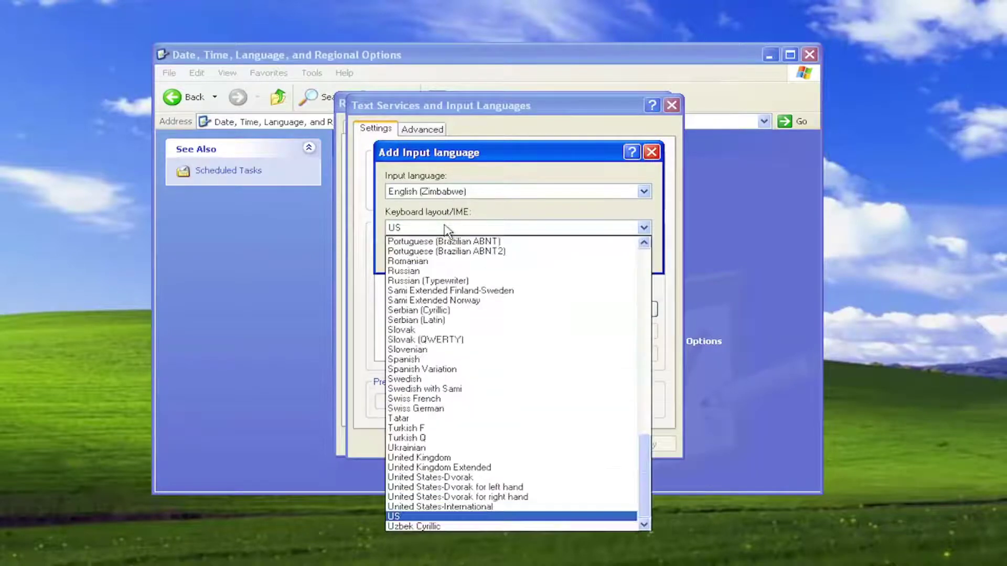
pyautogui.click(467, 222)
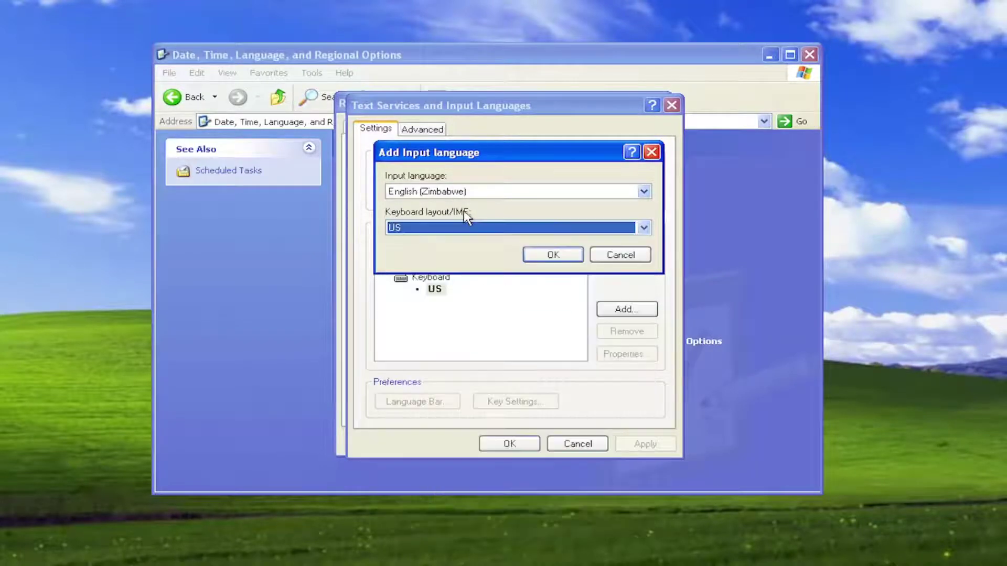
pyautogui.click(552, 257)
# Apply and confirm the new input language in Text Services and Regional and Language Options
pyautogui.click(511, 444)
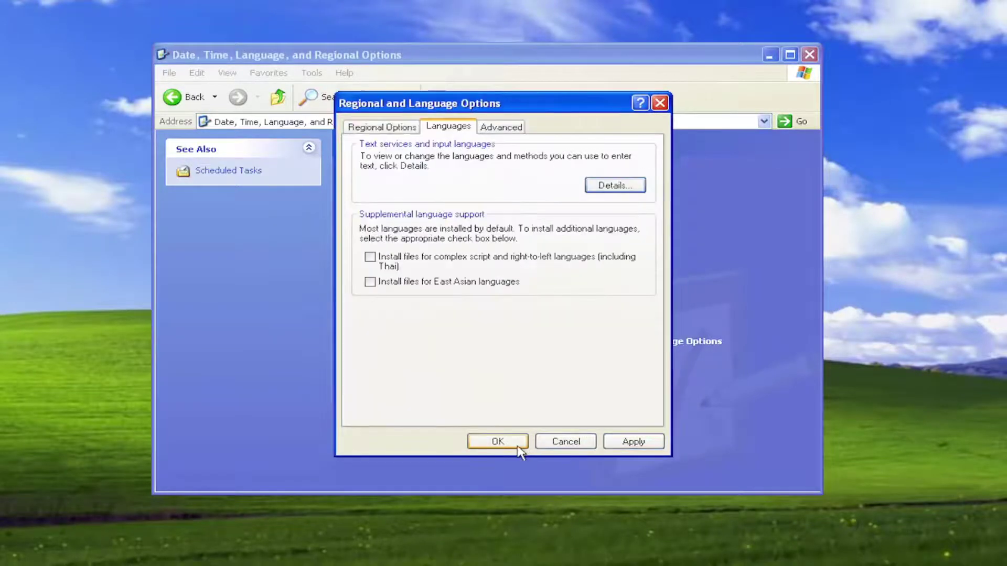
pyautogui.click(632, 442)
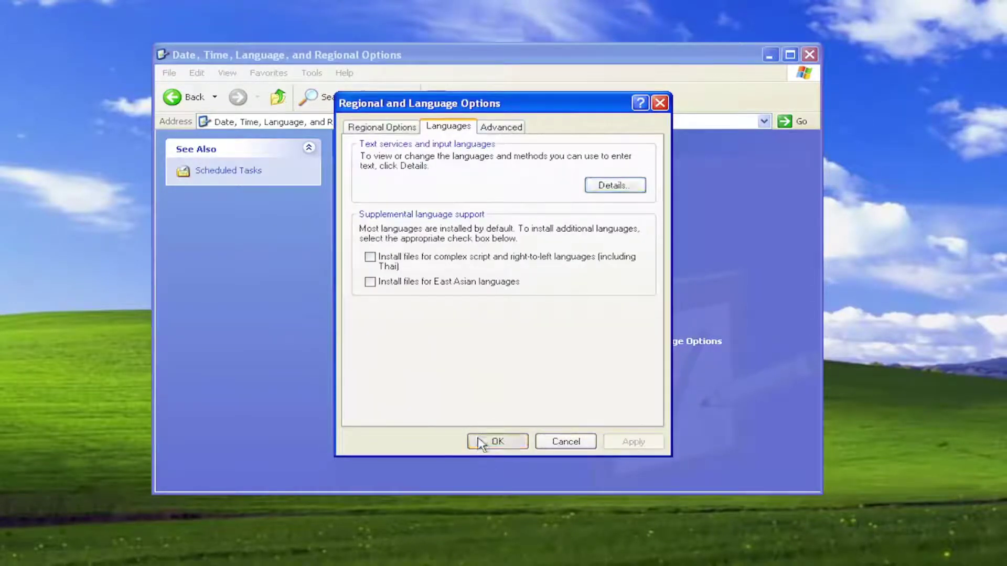
pyautogui.click(512, 442)
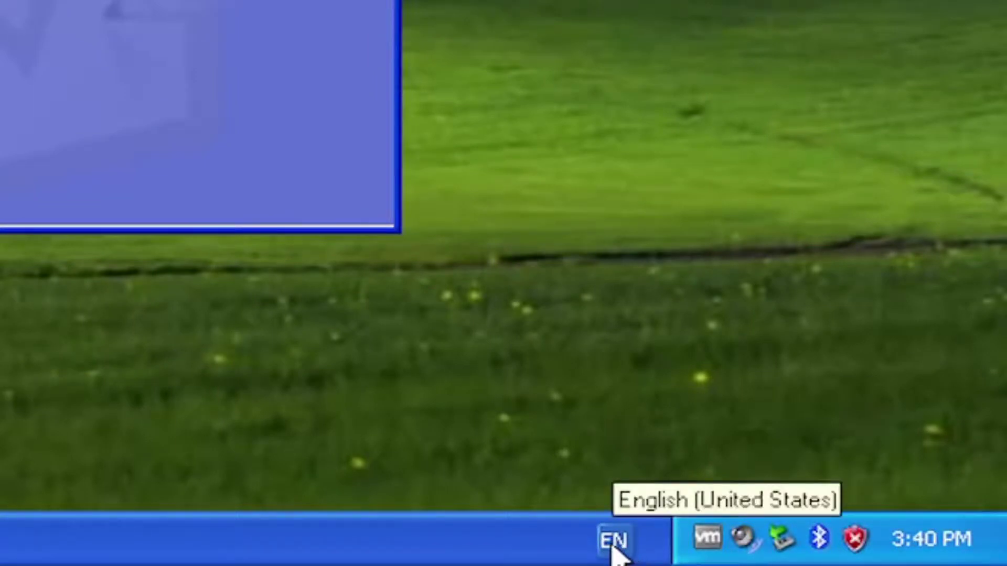
# Open the taskbar EN indicator menu listing English (United States) and English (Zimbabwe)
pyautogui.click(615, 548)
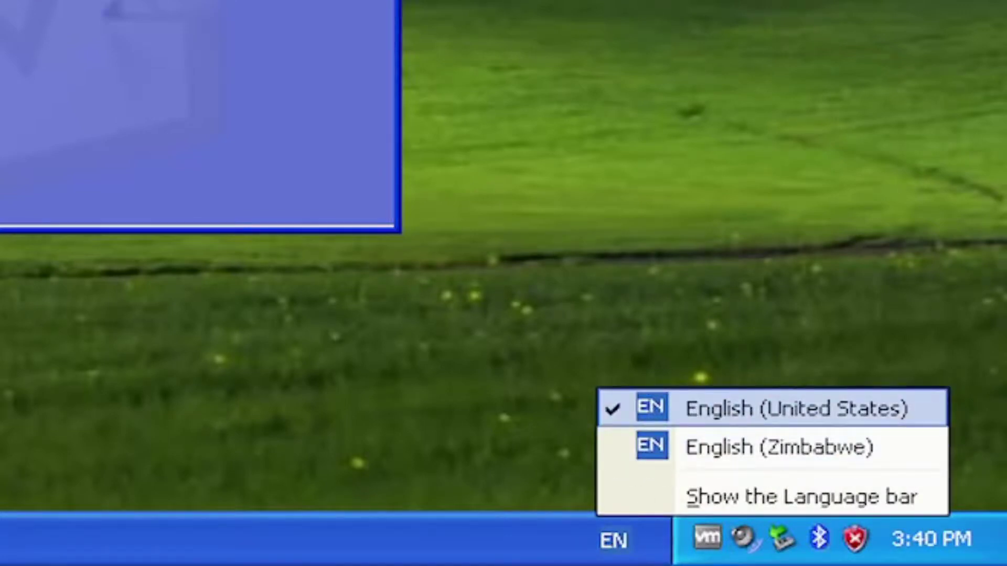
# Dismiss the language menu and reopen the Languages tab Details in Regional and Language Options
pyautogui.click(796, 408)
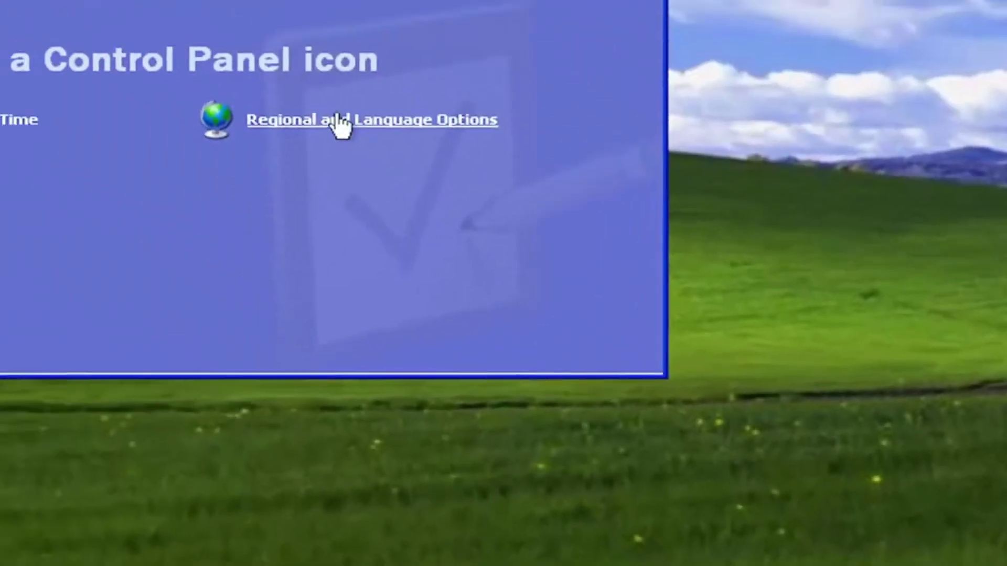
pyautogui.click(339, 124)
pyautogui.moveTo(212, 122)
pyautogui.mouseDown()
pyautogui.moveTo(512, 162)
pyautogui.moveTo(492, 135)
pyautogui.mouseUp()
pyautogui.click(491, 132)
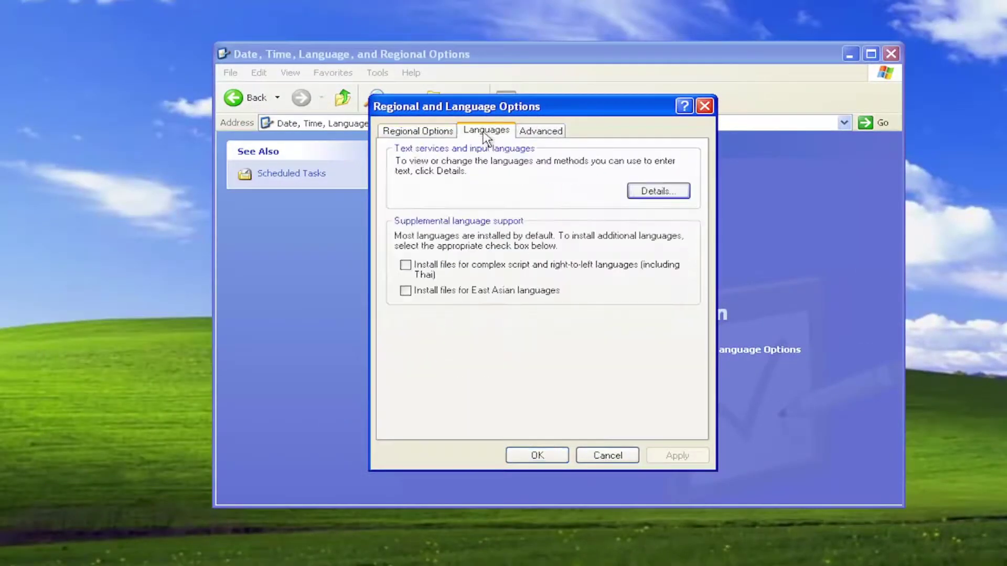
pyautogui.click(643, 203)
pyautogui.moveTo(94, 2)
pyautogui.mouseDown()
pyautogui.moveTo(554, 93)
pyautogui.moveTo(541, 87)
pyautogui.mouseUp()
# Remove English (Zimbabwe) from the installed input languages and apply the change
pyautogui.click(472, 240)
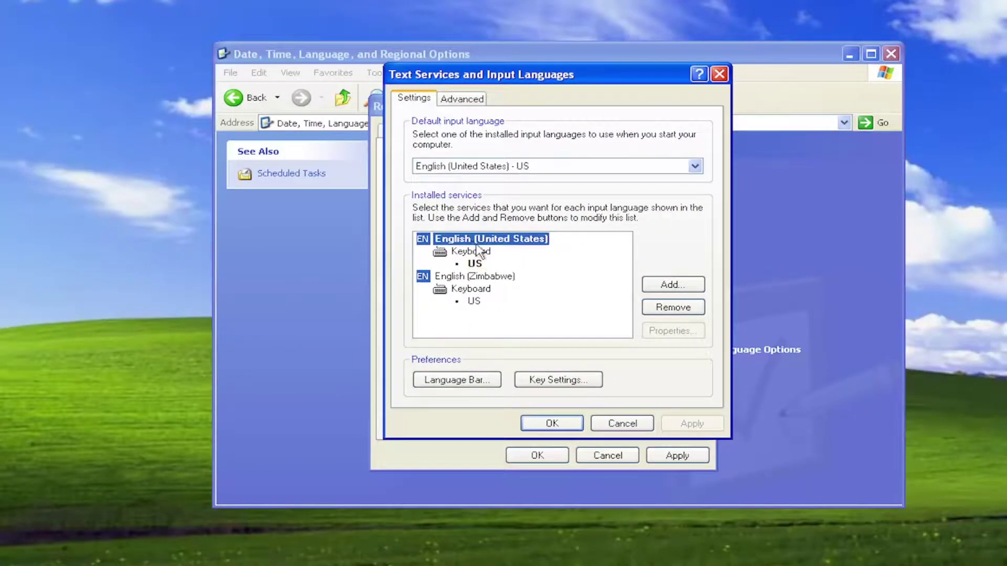
pyautogui.click(494, 278)
pyautogui.click(670, 308)
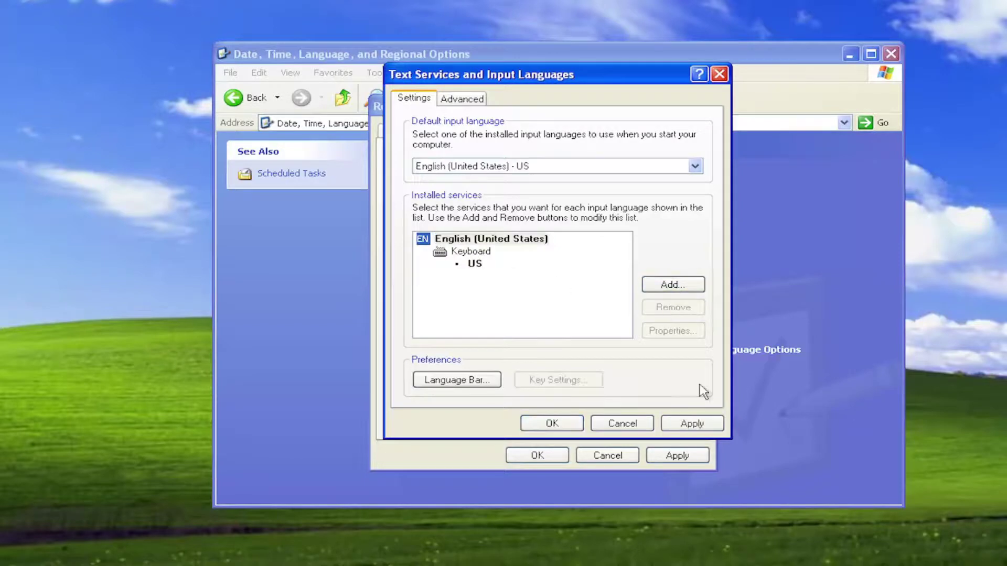
pyautogui.click(692, 425)
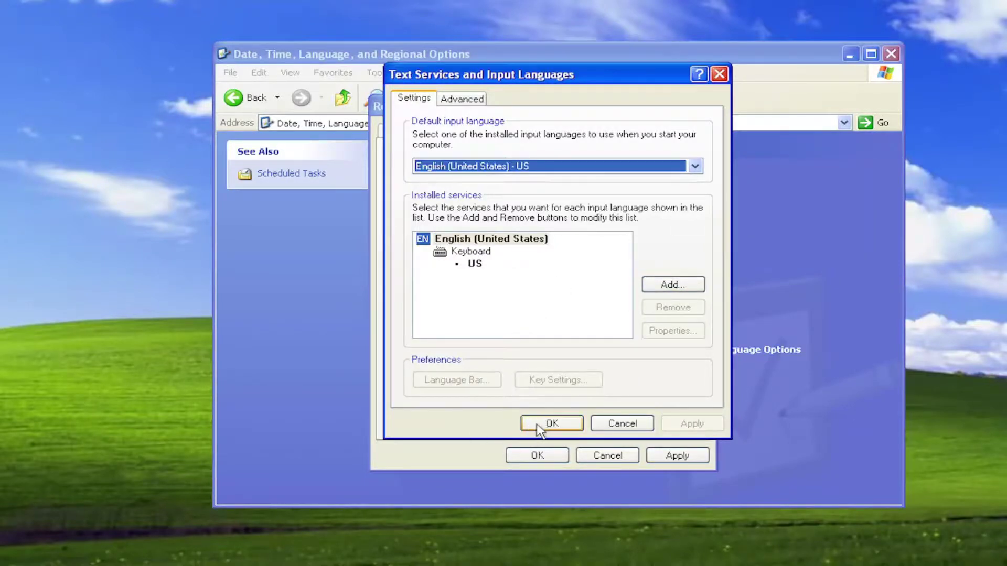
# Confirm both settings dialogs and close the Control Panel
pyautogui.click(552, 424)
pyautogui.click(535, 456)
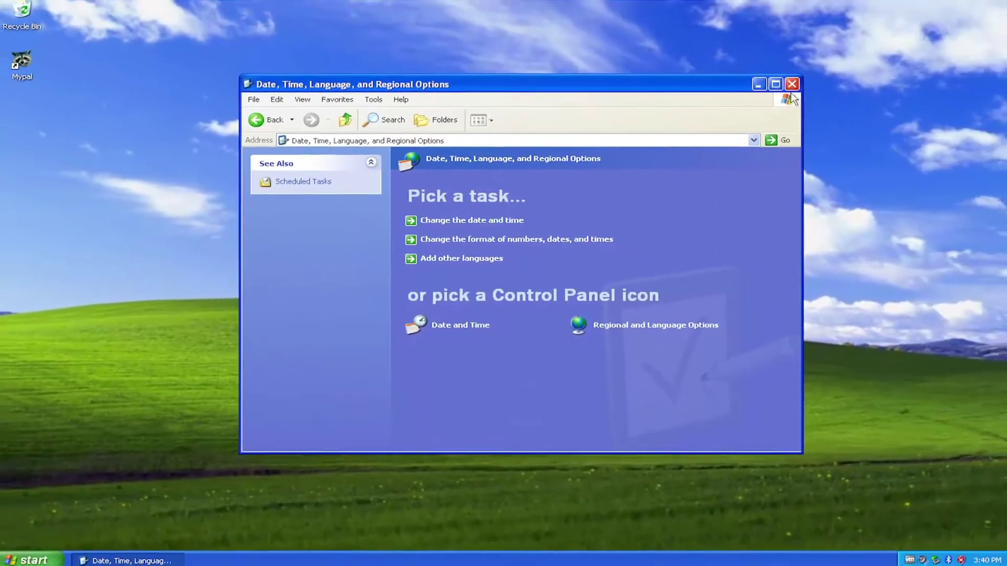
pyautogui.click(791, 94)
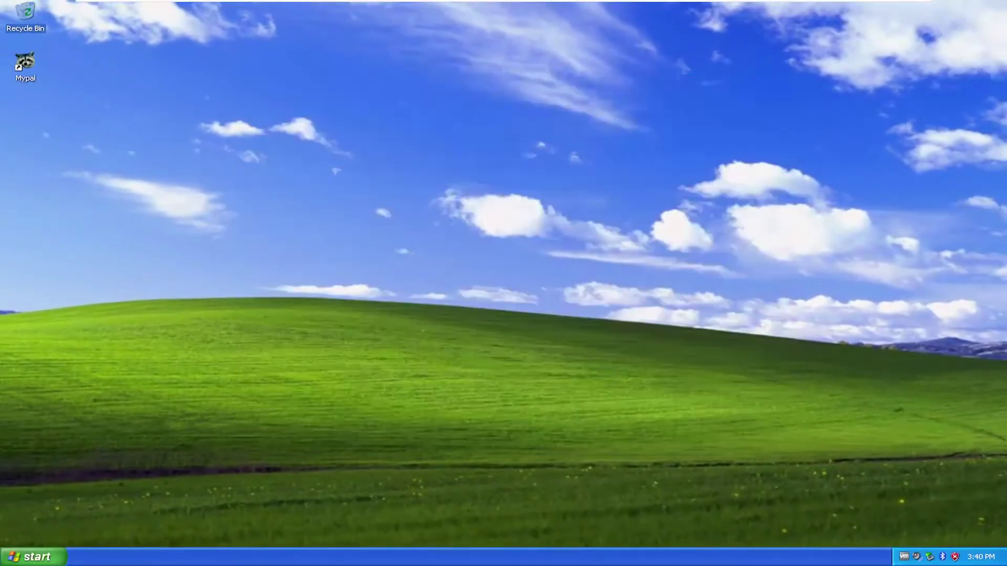